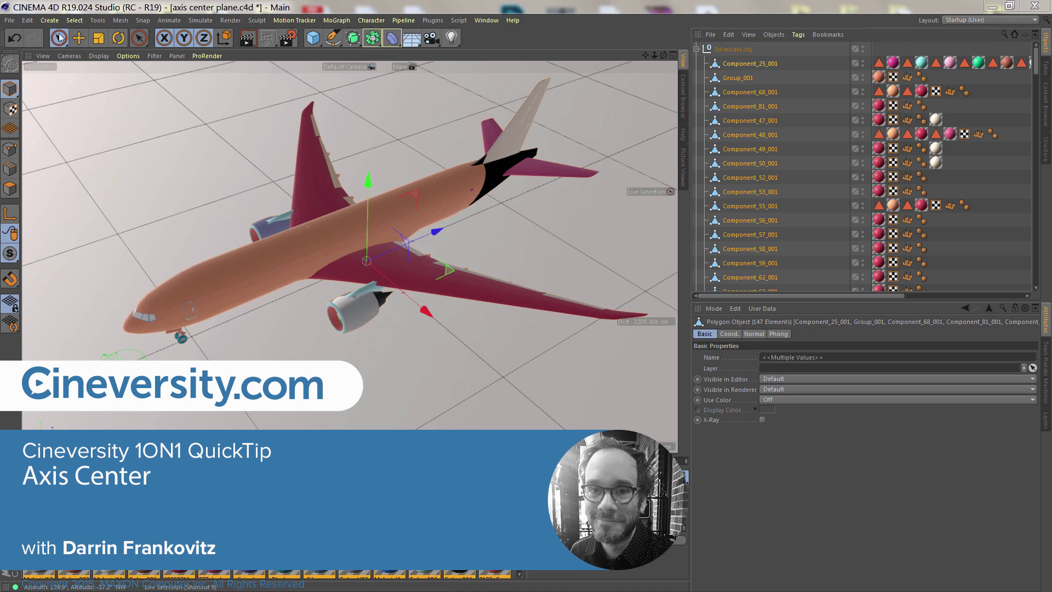
Center the axes of all 147 selected airplane parts using a Mesh > Axis Center command.
{"action": "left_click", "coordinate": [119, 20]}
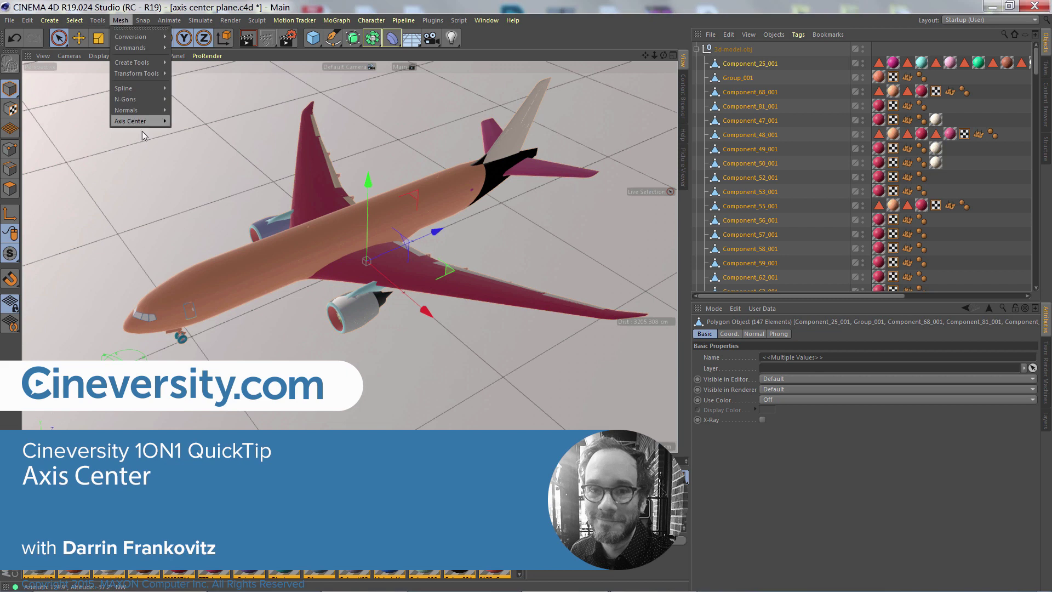
{"action": "mouse_move", "coordinate": [145, 122]}
{"action": "left_click", "coordinate": [212, 140]}
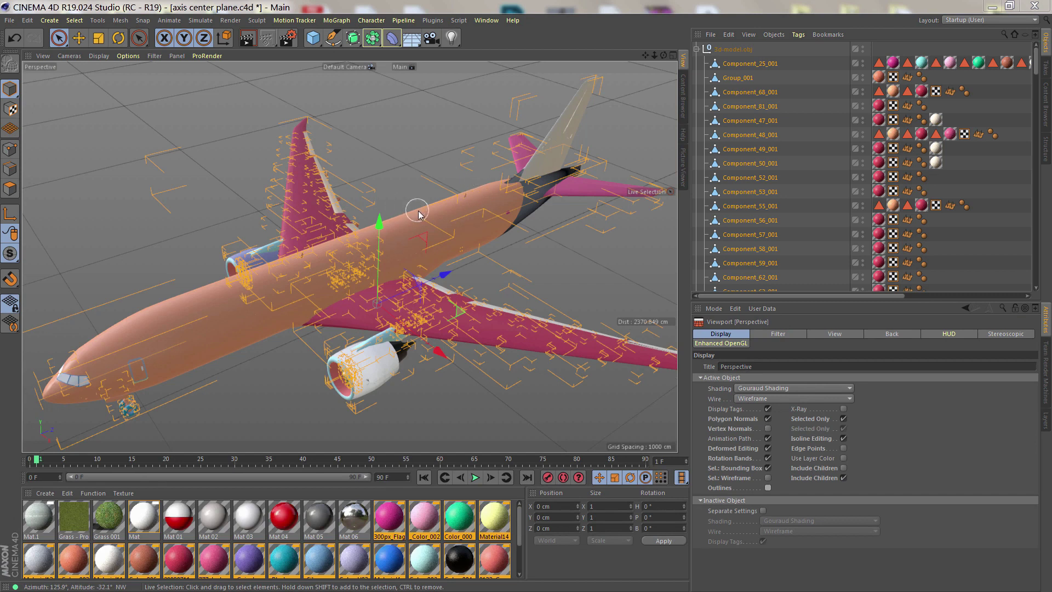
Zoom in on the Rolls_Royce_Trent_800 engine and select it to reveal its far-off axis.
{"action": "left_click", "coordinate": [734, 51]}
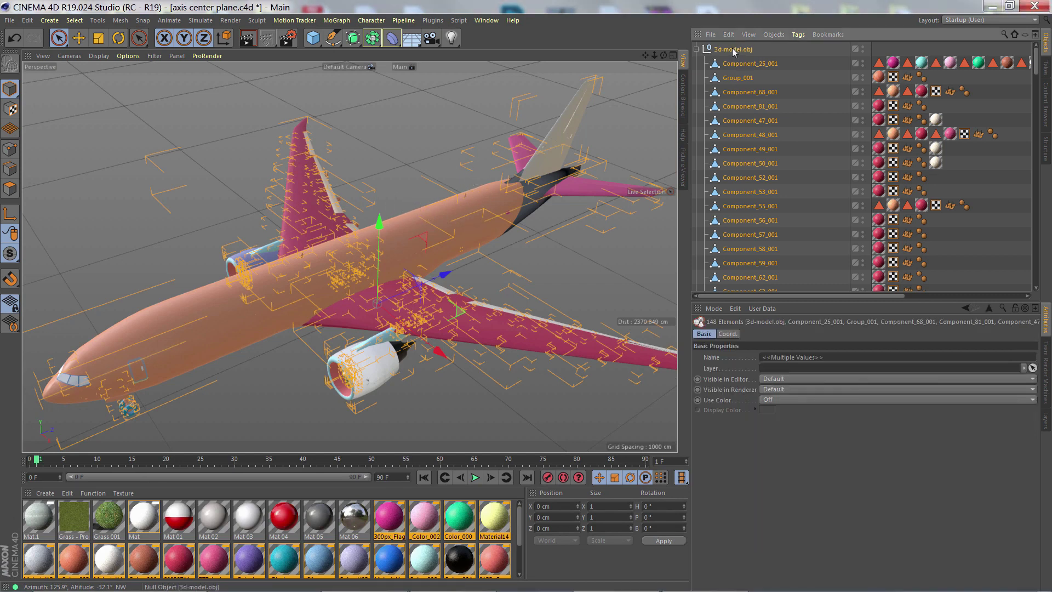
{"action": "left_click", "coordinate": [736, 50], "text": "ctrl"}
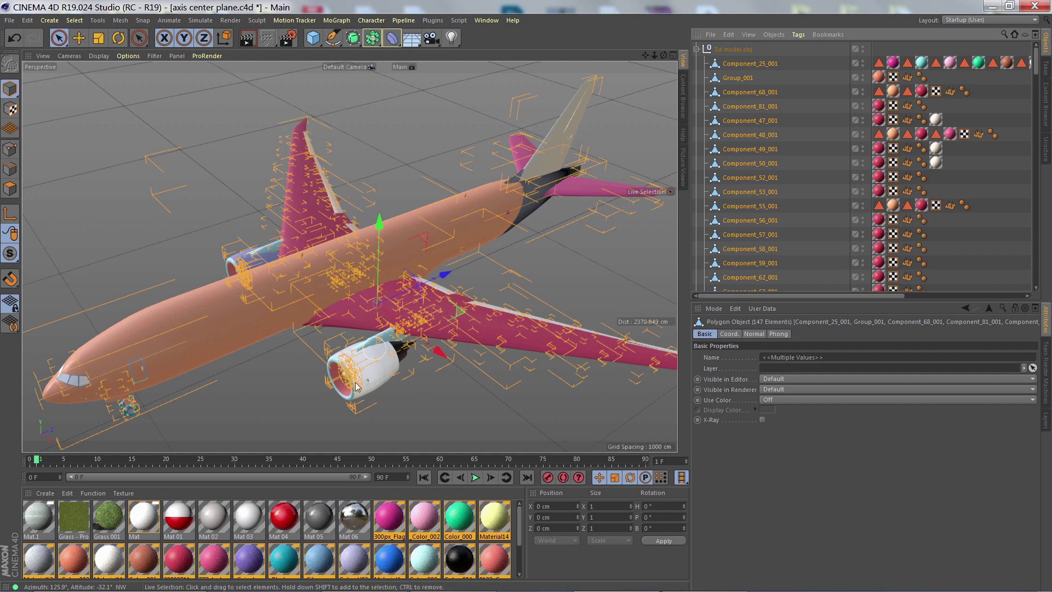
{"action": "left_click_drag", "start_coordinate": [354, 393], "coordinate": [401, 262], "text": "alt"}
{"action": "scroll", "coordinate": [463, 378], "scroll_direction": "up", "scroll_amount": 10}
{"action": "left_click", "coordinate": [449, 271]}
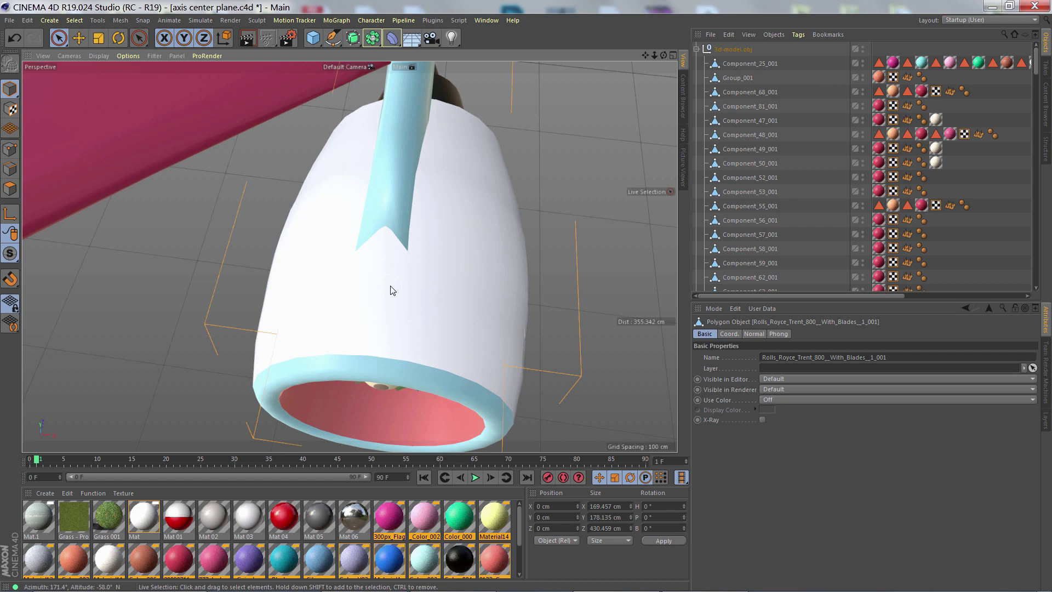
{"action": "scroll", "coordinate": [390, 290], "scroll_direction": "down", "scroll_amount": 5}
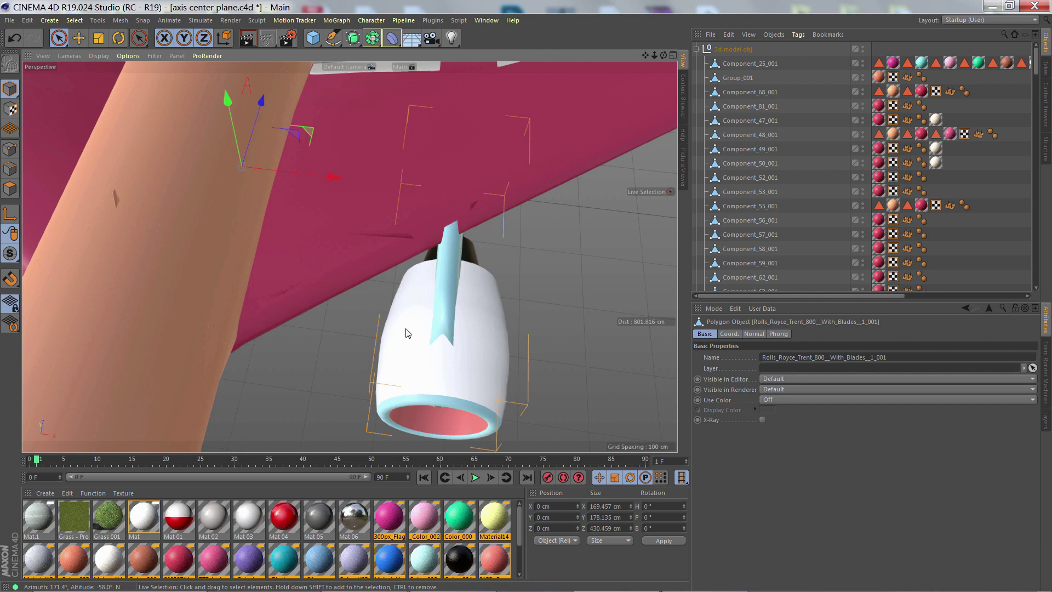
Select 3d-model.obj with all children and center every part's axis on itself.
{"action": "middle_click", "coordinate": [729, 50]}
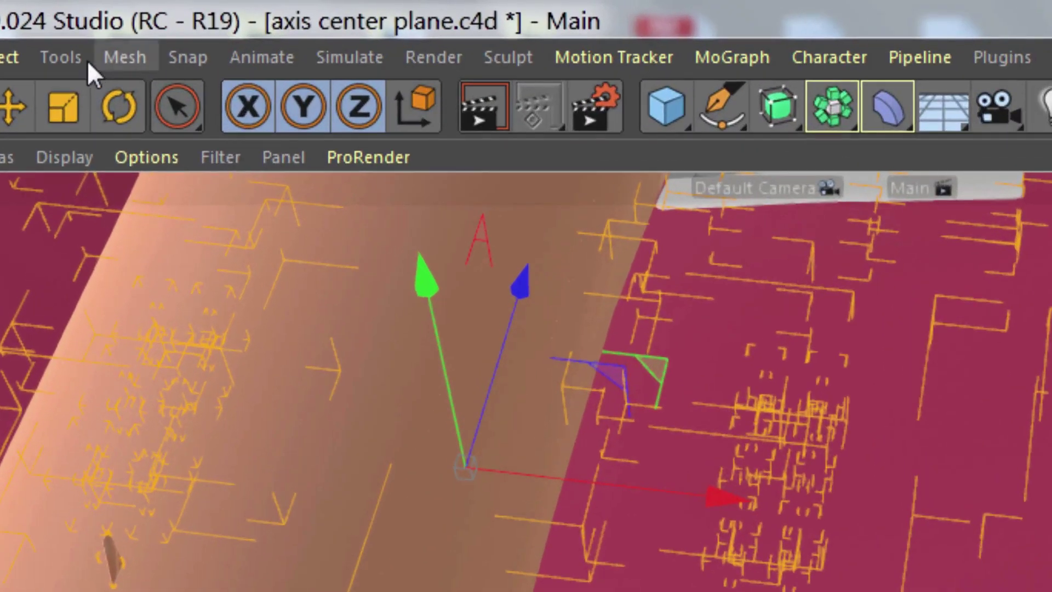
{"action": "left_click", "coordinate": [125, 57]}
{"action": "mouse_move", "coordinate": [188, 346]}
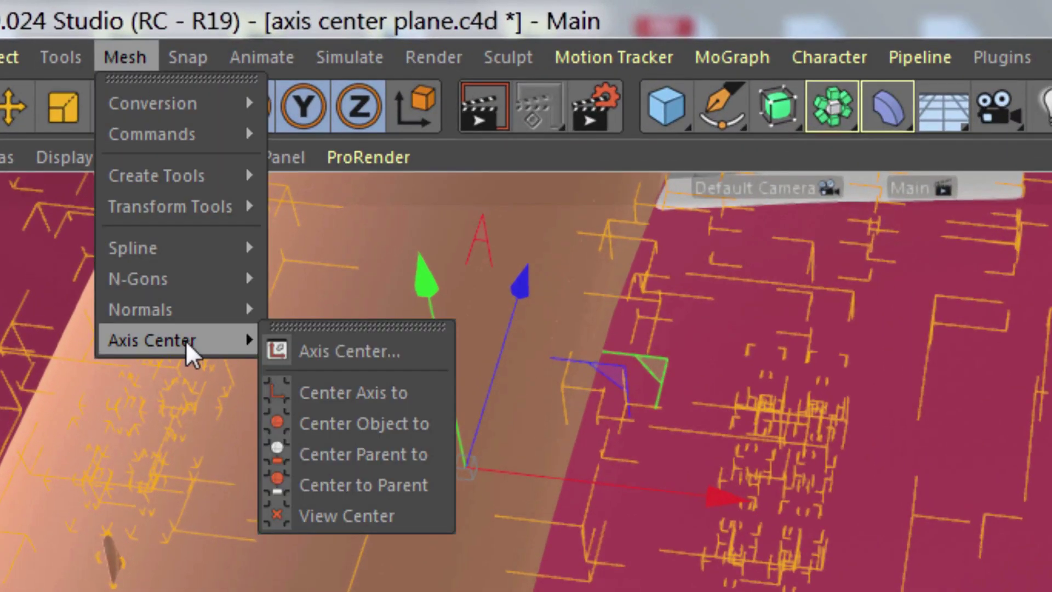
{"action": "left_click", "coordinate": [378, 393]}
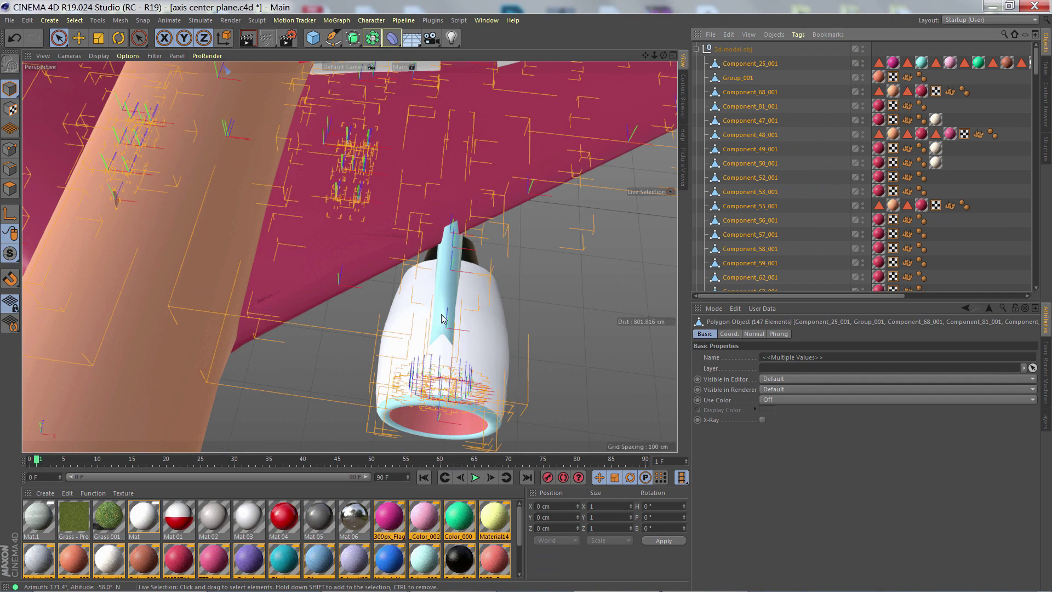
Select a part and the engine to confirm the engine's axis now sits on it.
{"action": "left_click", "coordinate": [748, 63]}
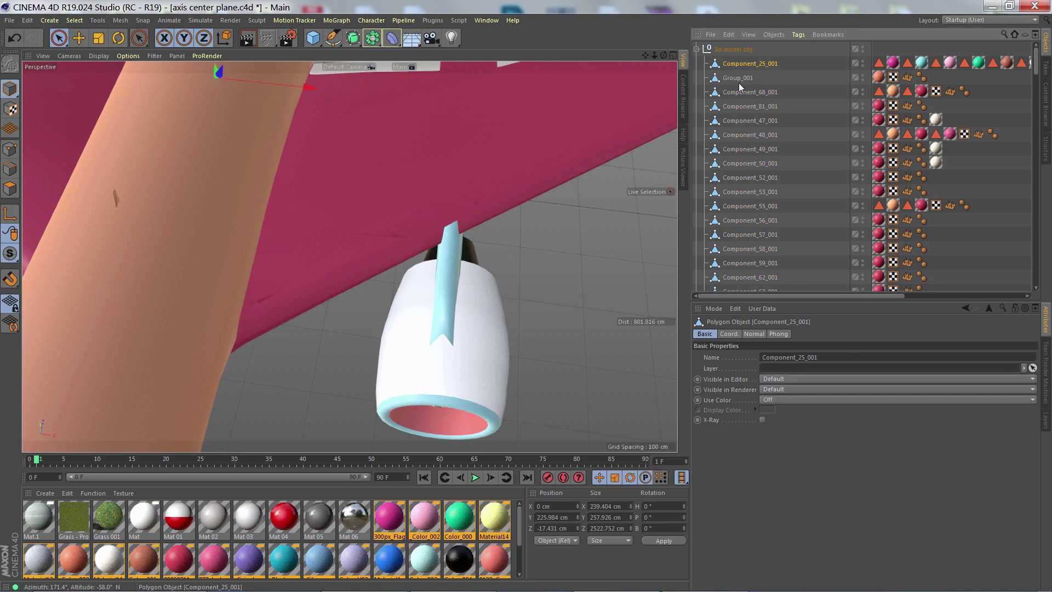
{"action": "left_click", "coordinate": [493, 333]}
{"action": "left_click_drag", "start_coordinate": [480, 325], "coordinate": [392, 268], "text": "alt"}
{"action": "key", "text": "o"}
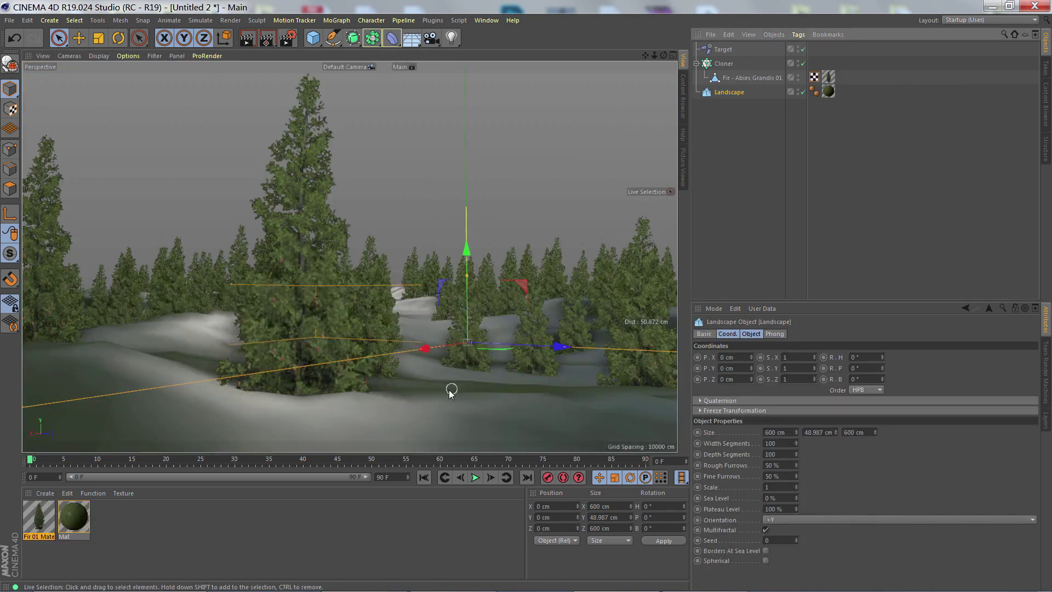
{"action": "left_click_drag", "start_coordinate": [451, 390], "coordinate": [459, 463], "text": "alt"}
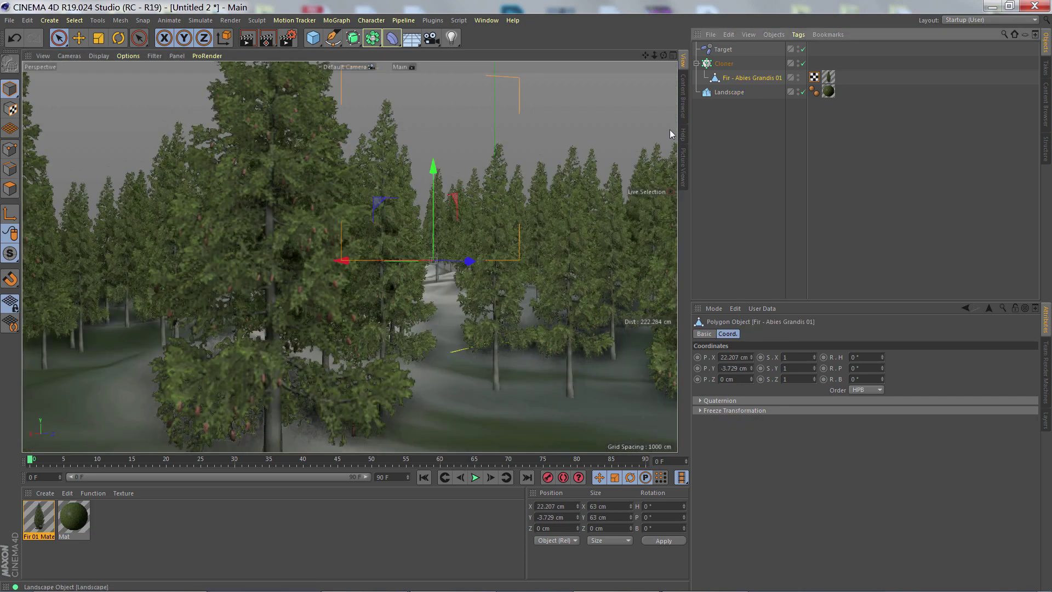
{"action": "left_click_drag", "start_coordinate": [458, 327], "coordinate": [362, 313], "text": "alt"}
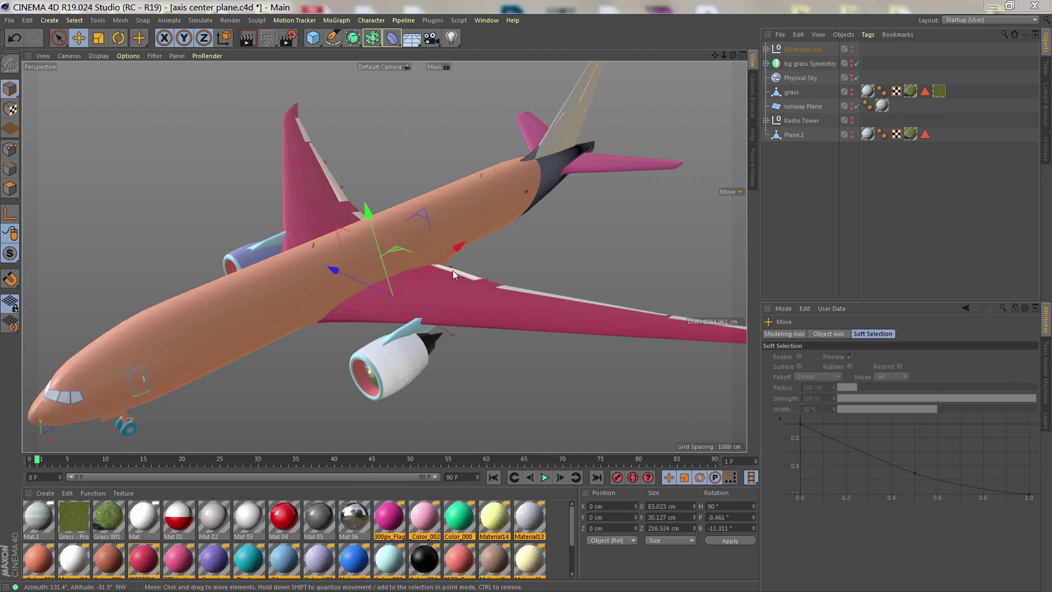
Zoom in on the wing and select the flap Component_47_001.
{"action": "right_click_drag", "start_coordinate": [453, 271], "coordinate": [533, 278], "text": "alt"}
{"action": "left_click_drag", "start_coordinate": [534, 277], "coordinate": [431, 248], "text": "alt"}
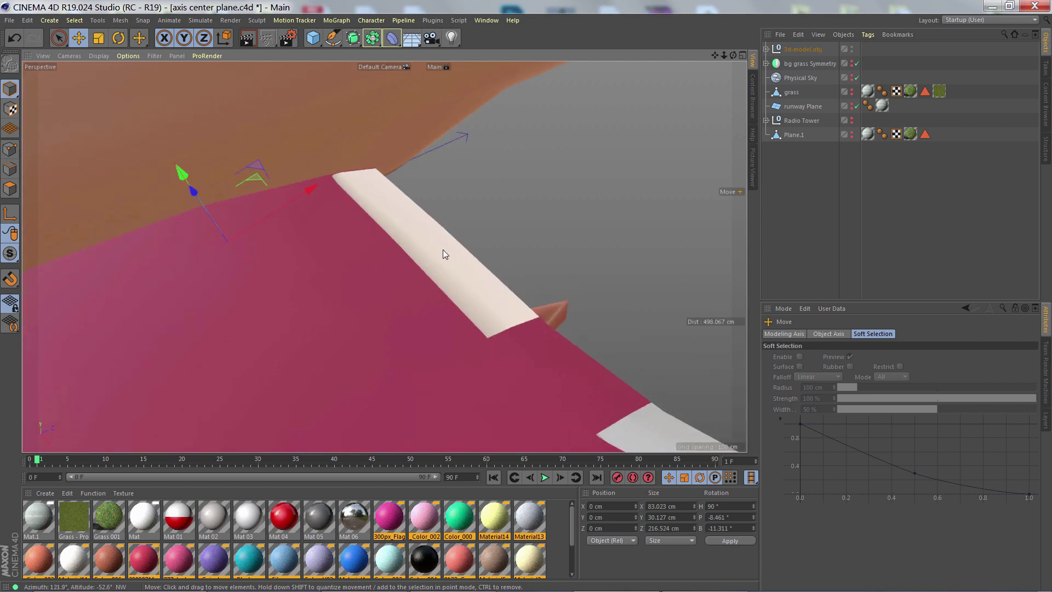
{"action": "left_click", "coordinate": [442, 250]}
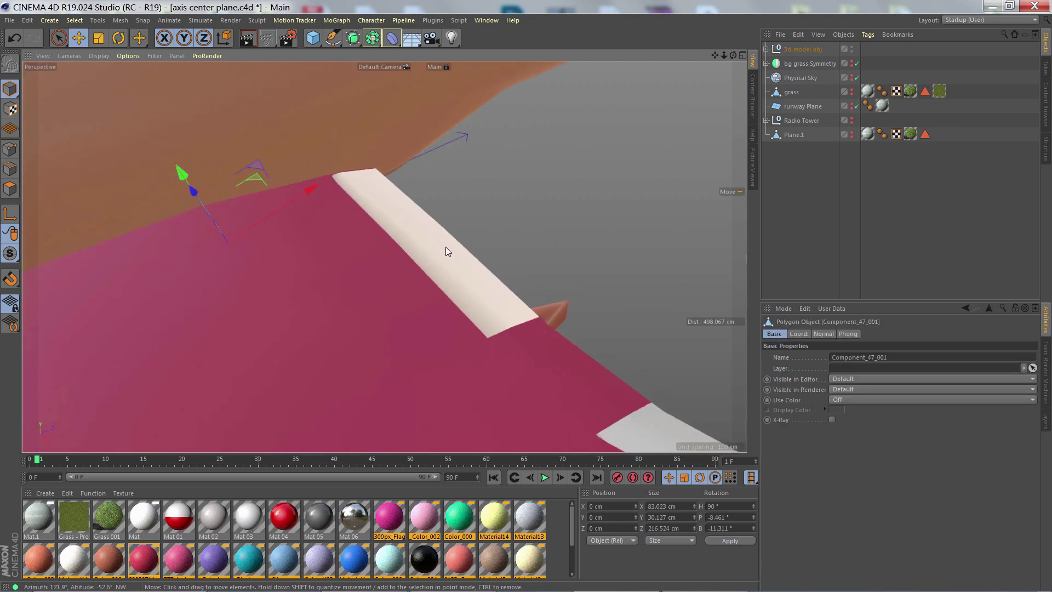
{"action": "key", "text": "space"}
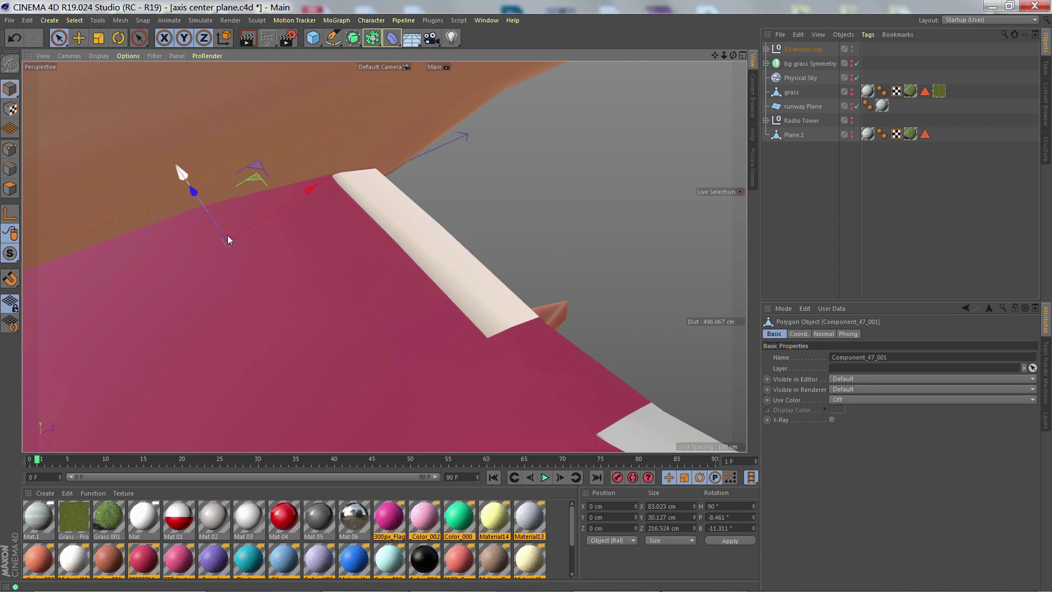
Test-rotate the flap to see its pivot is off the hinge, then undo the rotation.
{"action": "left_click_drag", "start_coordinate": [422, 251], "coordinate": [475, 283], "text": "alt"}
{"action": "left_click", "coordinate": [124, 40]}
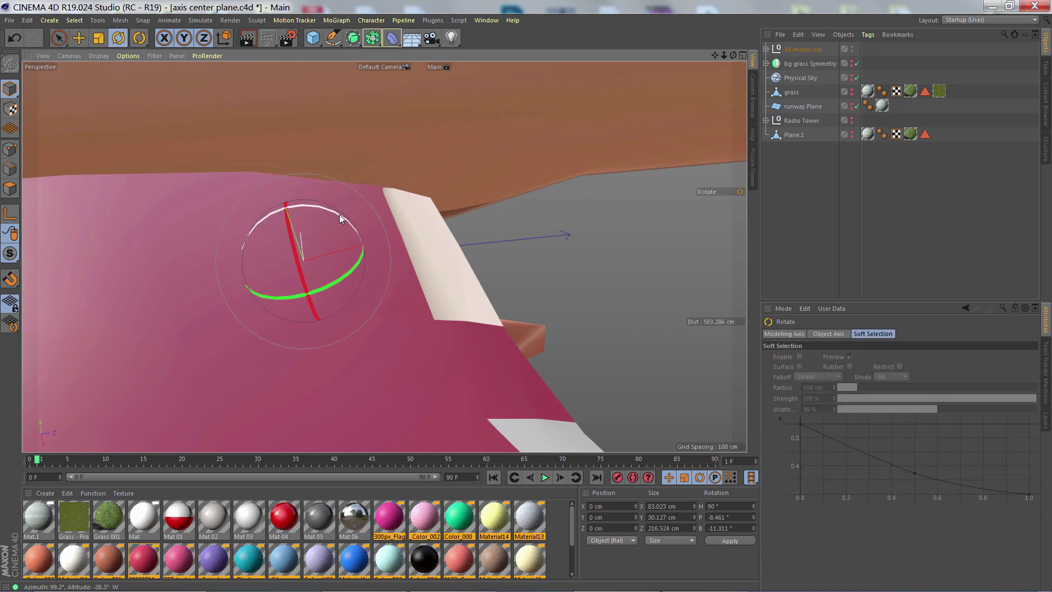
{"action": "mouse_move", "coordinate": [339, 215]}
{"action": "left_mouse_down"}
{"action": "mouse_move", "coordinate": [346, 230]}
{"action": "mouse_move", "coordinate": [319, 210]}
{"action": "mouse_move", "coordinate": [342, 233]}
{"action": "mouse_move", "coordinate": [299, 204]}
{"action": "mouse_move", "coordinate": [339, 212]}
{"action": "left_mouse_up"}
{"action": "key", "text": "ctrl+z"}
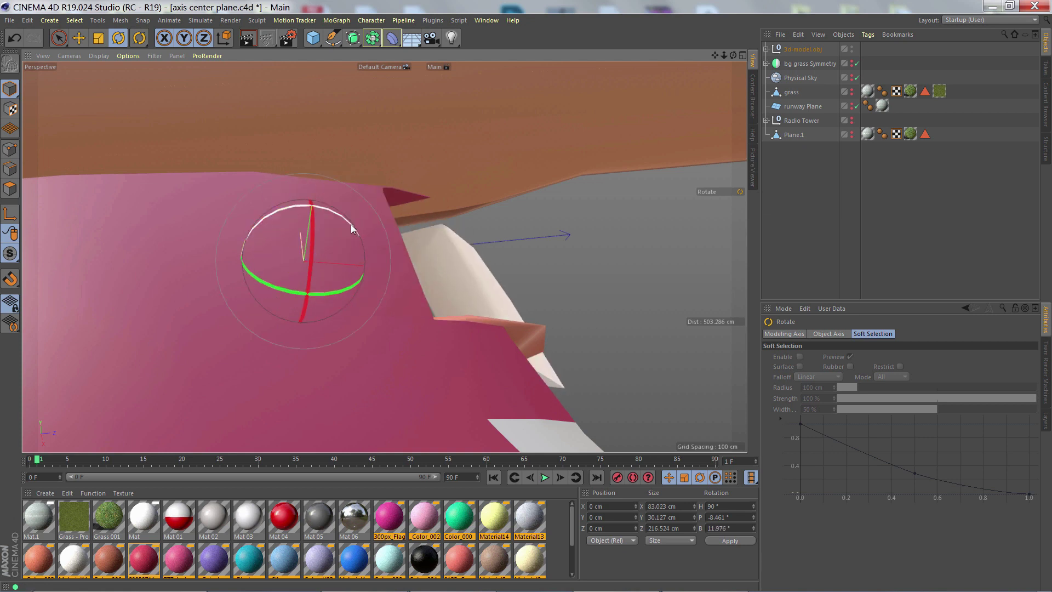
In the Axis Center settings, shift the flap's axis to Y 54% and execute.
{"action": "left_click", "coordinate": [120, 21]}
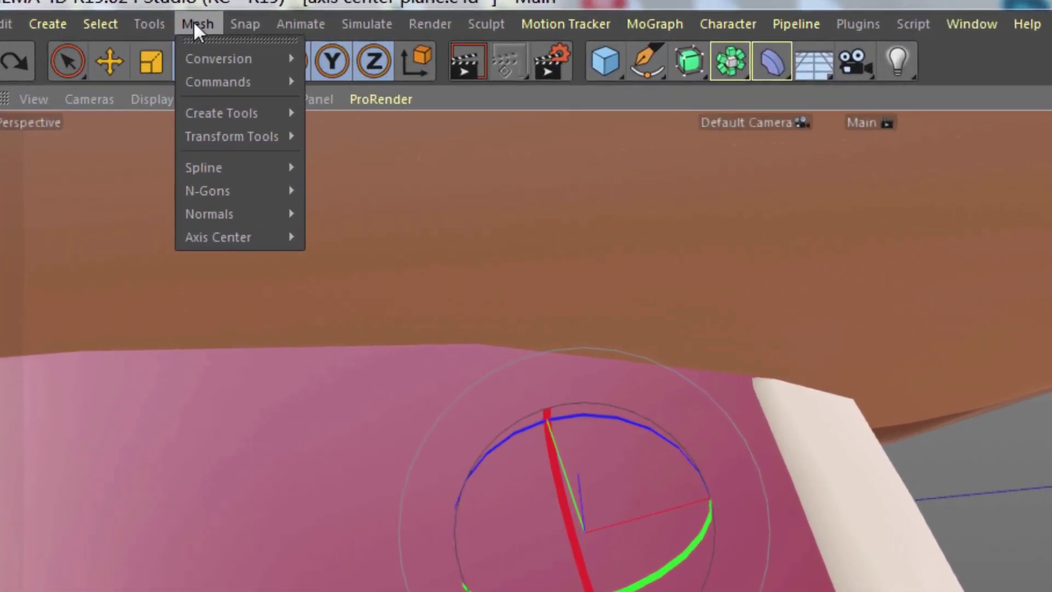
{"action": "mouse_move", "coordinate": [219, 238]}
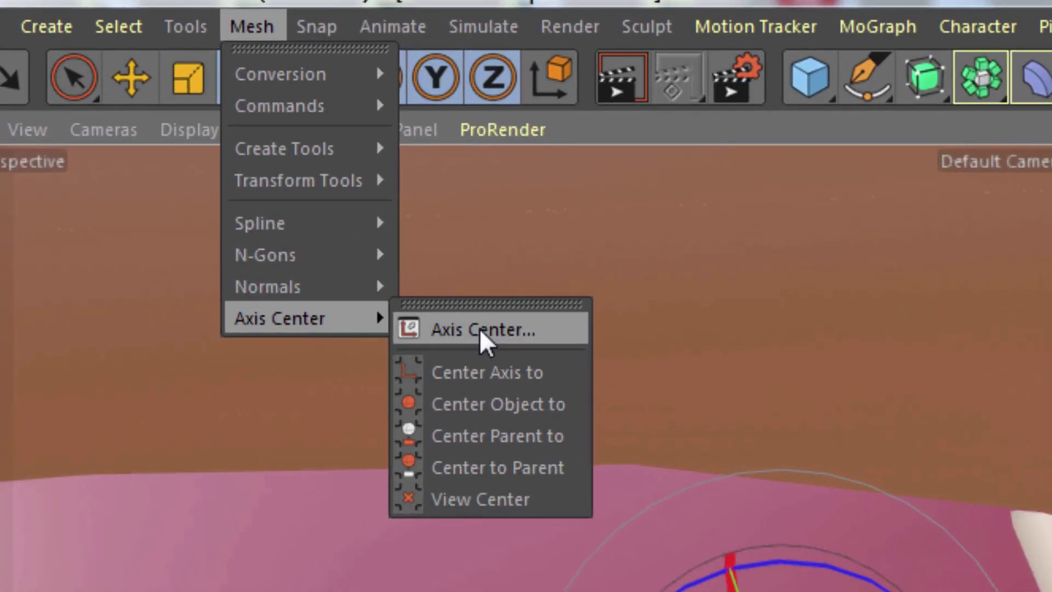
{"action": "left_click", "coordinate": [486, 337]}
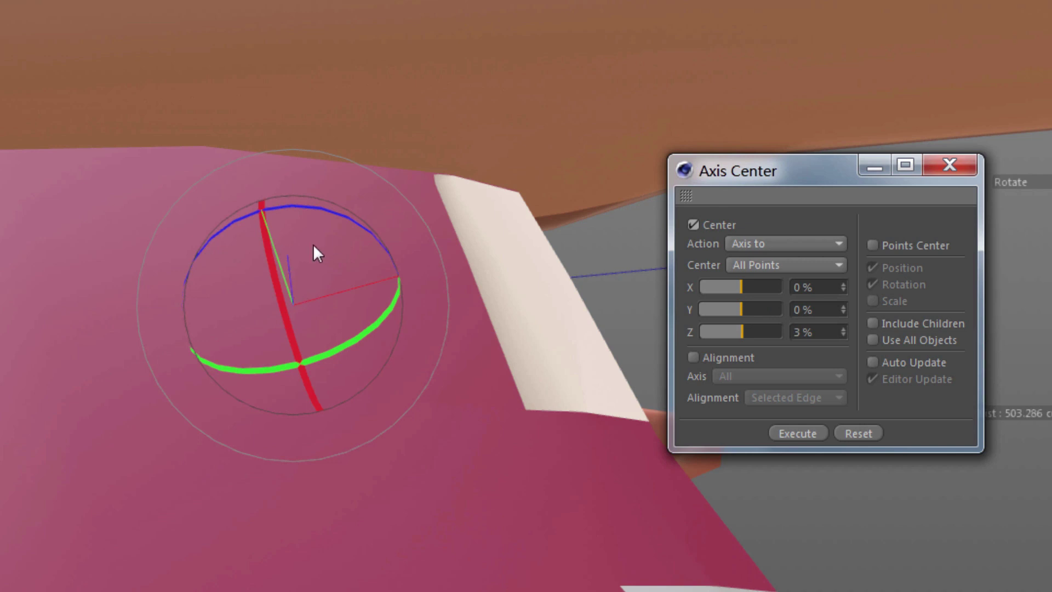
{"action": "left_click_drag", "start_coordinate": [314, 244], "coordinate": [368, 275], "text": "alt"}
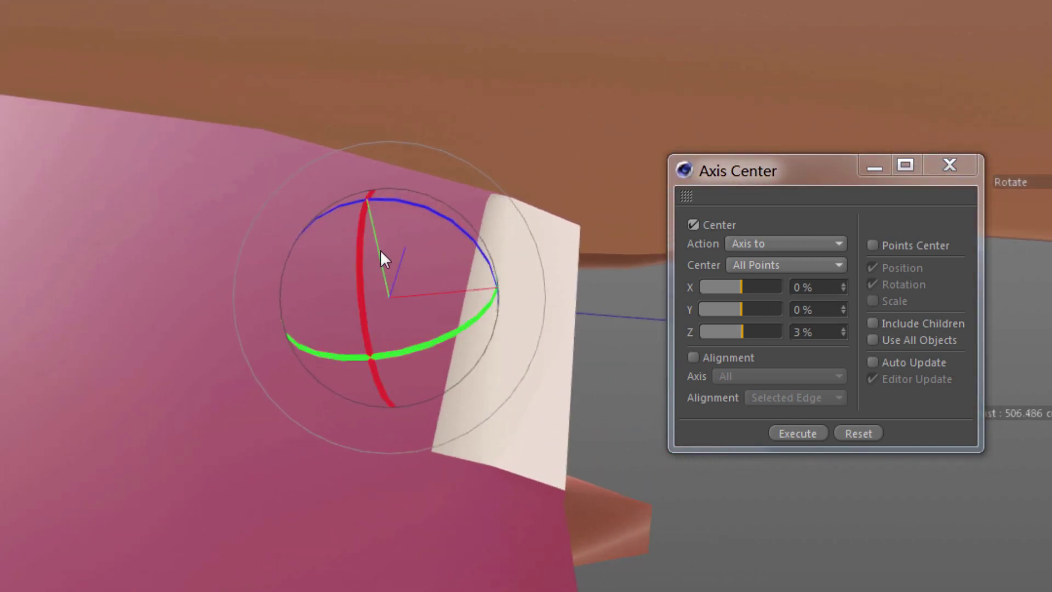
{"action": "mouse_move", "coordinate": [748, 314]}
{"action": "left_mouse_down"}
{"action": "mouse_move", "coordinate": [772, 317]}
{"action": "mouse_move", "coordinate": [726, 308]}
{"action": "mouse_move", "coordinate": [764, 313]}
{"action": "left_mouse_up"}
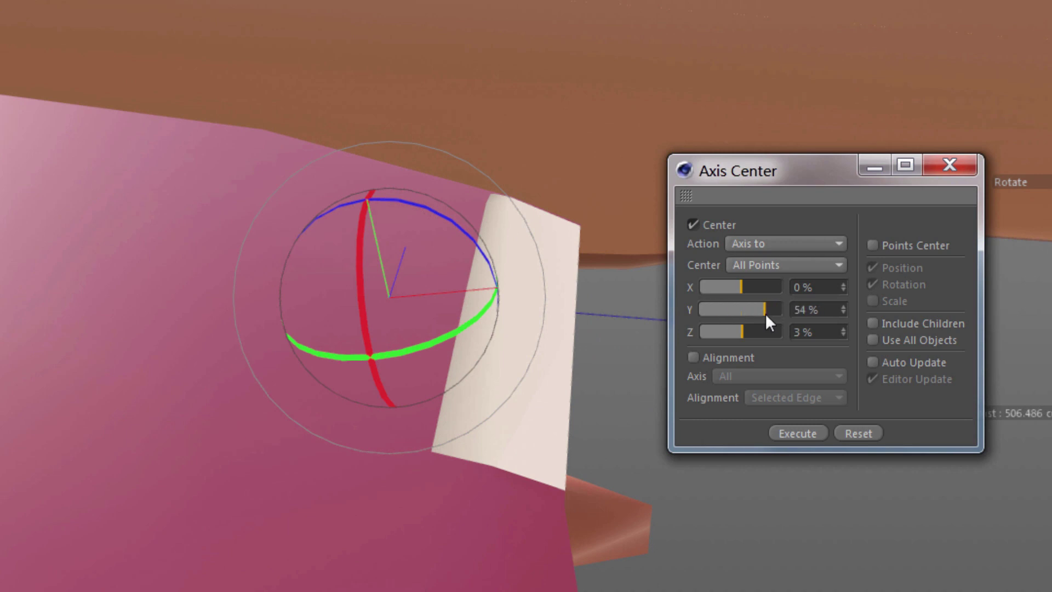
{"action": "left_click", "coordinate": [801, 433]}
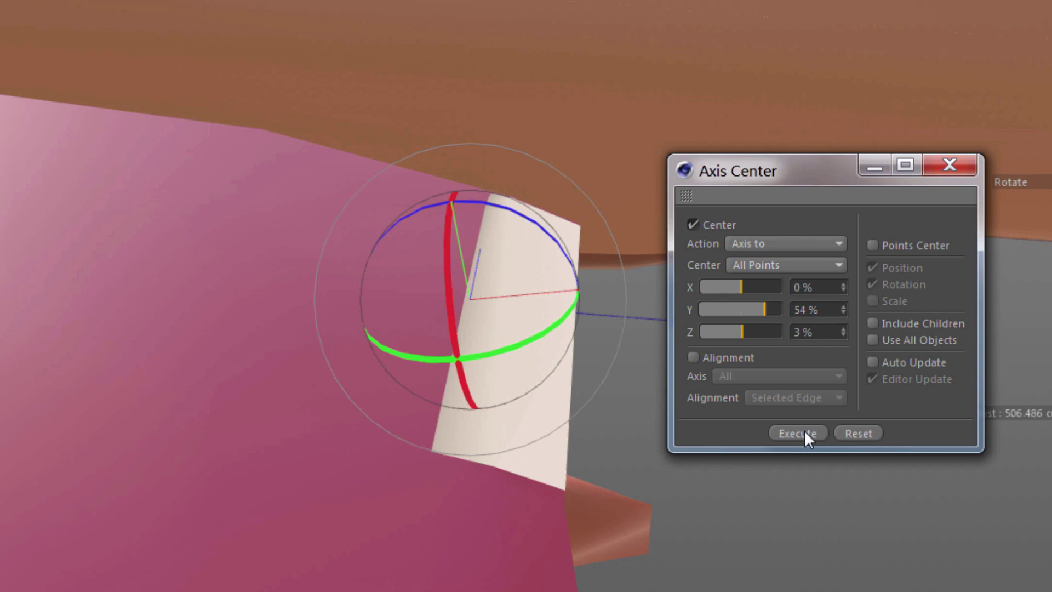
Enable Auto Update and slide the flap's axis to Y 40%, Z 8% on the hinge edge.
{"action": "mouse_move", "coordinate": [758, 311]}
{"action": "left_mouse_down"}
{"action": "mouse_move", "coordinate": [729, 320]}
{"action": "mouse_move", "coordinate": [715, 309]}
{"action": "mouse_move", "coordinate": [761, 310]}
{"action": "mouse_move", "coordinate": [744, 331]}
{"action": "mouse_move", "coordinate": [724, 328]}
{"action": "mouse_move", "coordinate": [744, 309]}
{"action": "mouse_move", "coordinate": [725, 308]}
{"action": "mouse_move", "coordinate": [771, 323]}
{"action": "left_mouse_up"}
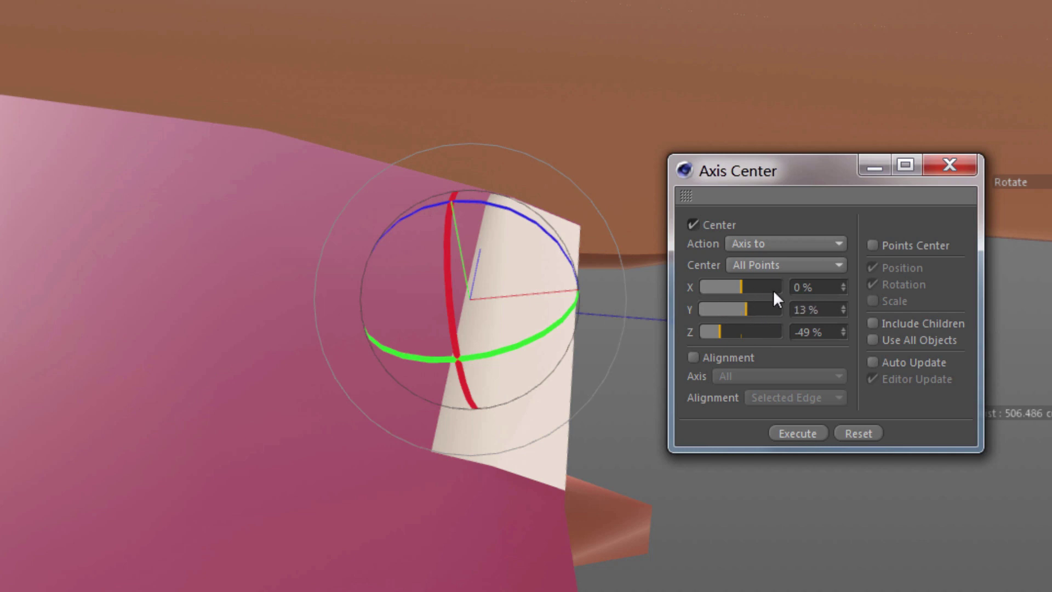
{"action": "left_click", "coordinate": [798, 433]}
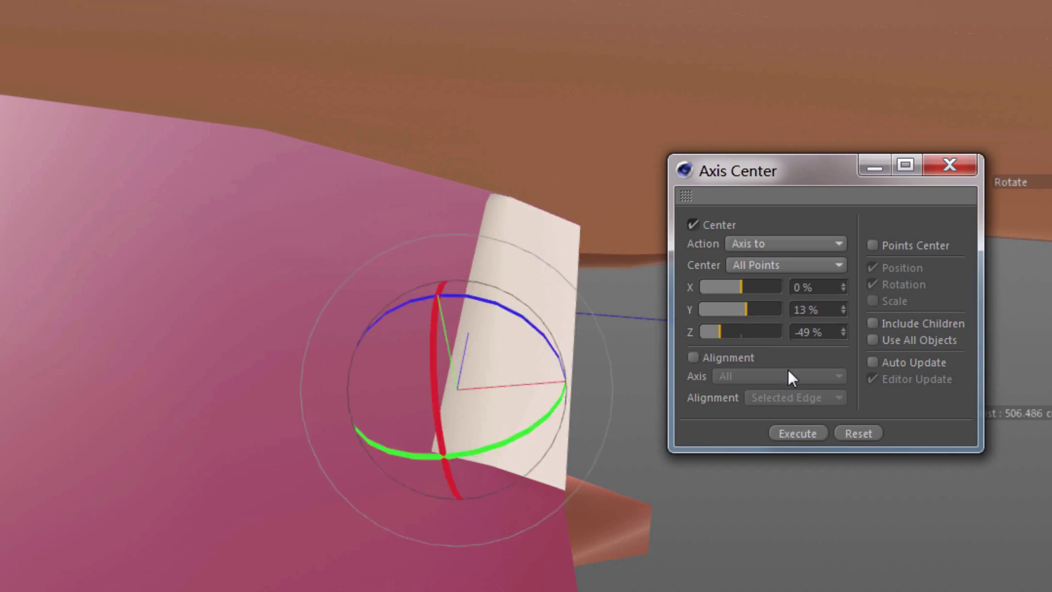
{"action": "left_click", "coordinate": [873, 362]}
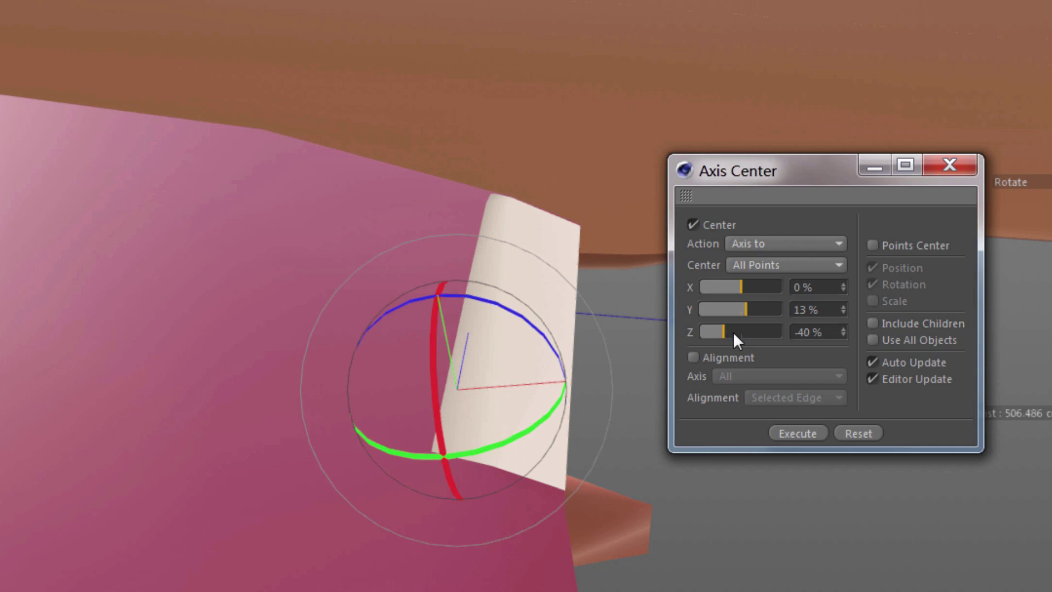
{"action": "left_click_drag", "start_coordinate": [738, 333], "coordinate": [761, 308]}
{"action": "left_click_drag", "start_coordinate": [502, 290], "coordinate": [556, 332], "text": "alt"}
Close the Axis Center window and swing the flap around its new hinge axis.
{"action": "left_click", "coordinate": [949, 166]}
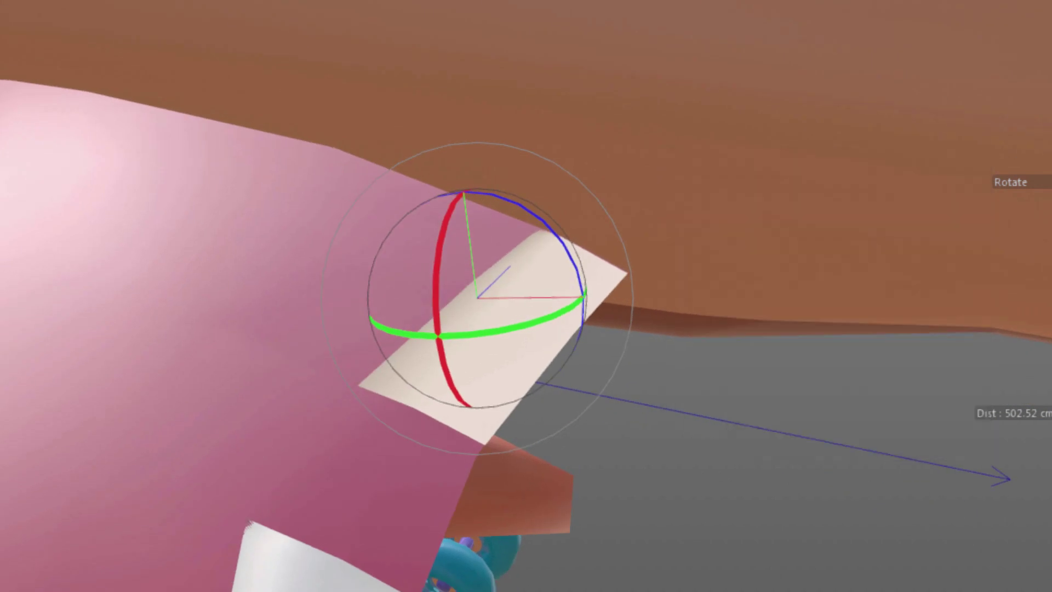
{"action": "left_click_drag", "start_coordinate": [530, 212], "coordinate": [573, 416]}
{"action": "middle_click_drag", "start_coordinate": [573, 417], "coordinate": [364, 294]}
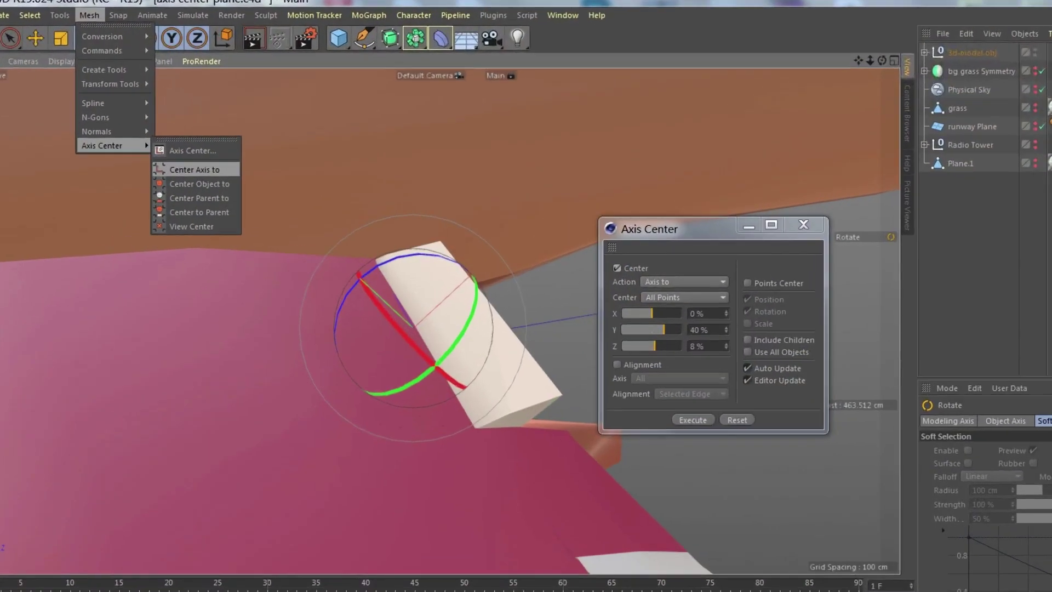